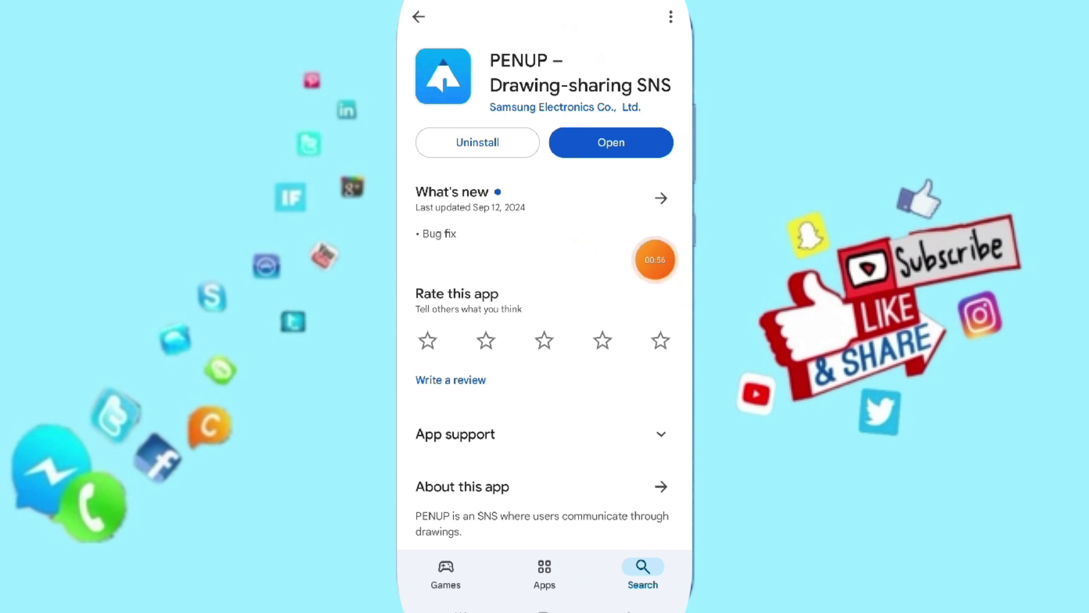
Open the Google Play Store page for PENUP – Drawing-sharing SNS, showing Open and Uninstall
left_click(668, 273)
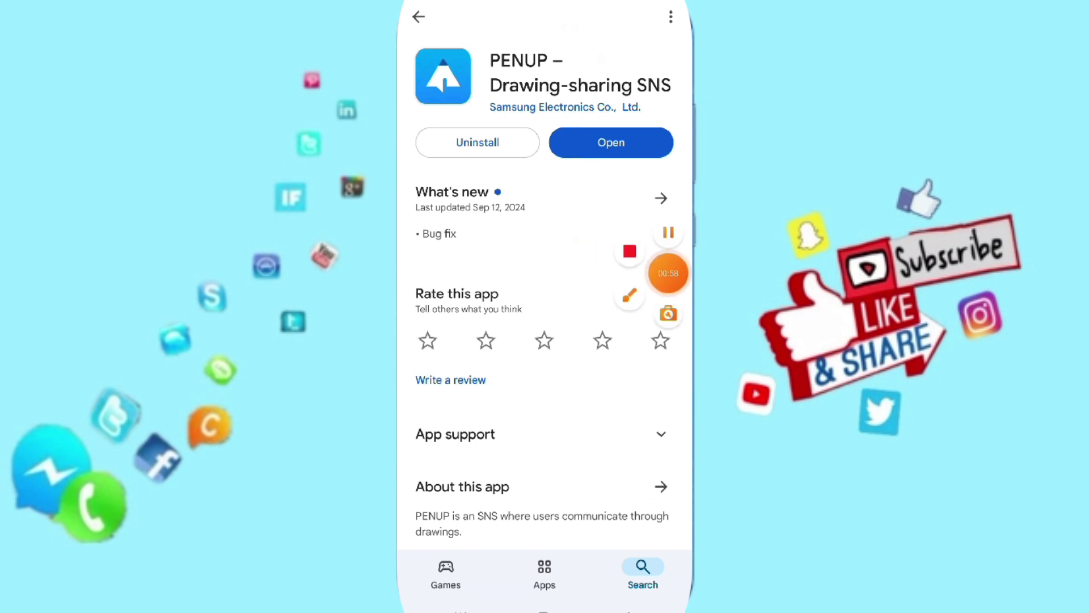